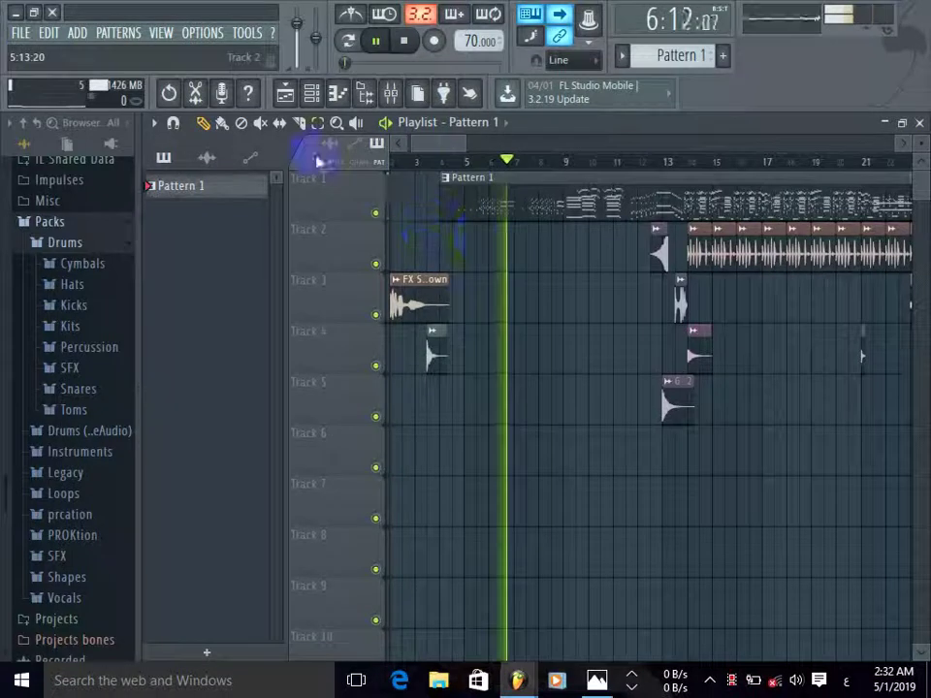
- Examine the whole song arrangement in the playlist by zooming out and back in, ending with the Draw tool active
right_click(523, 267)
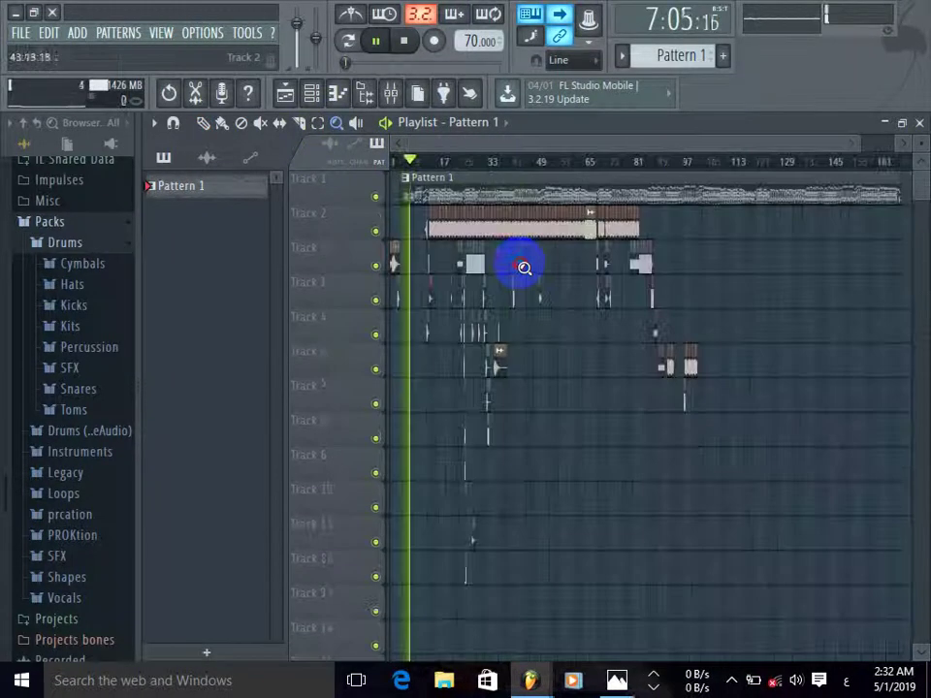
left_click(525, 266)
right_click(525, 266)
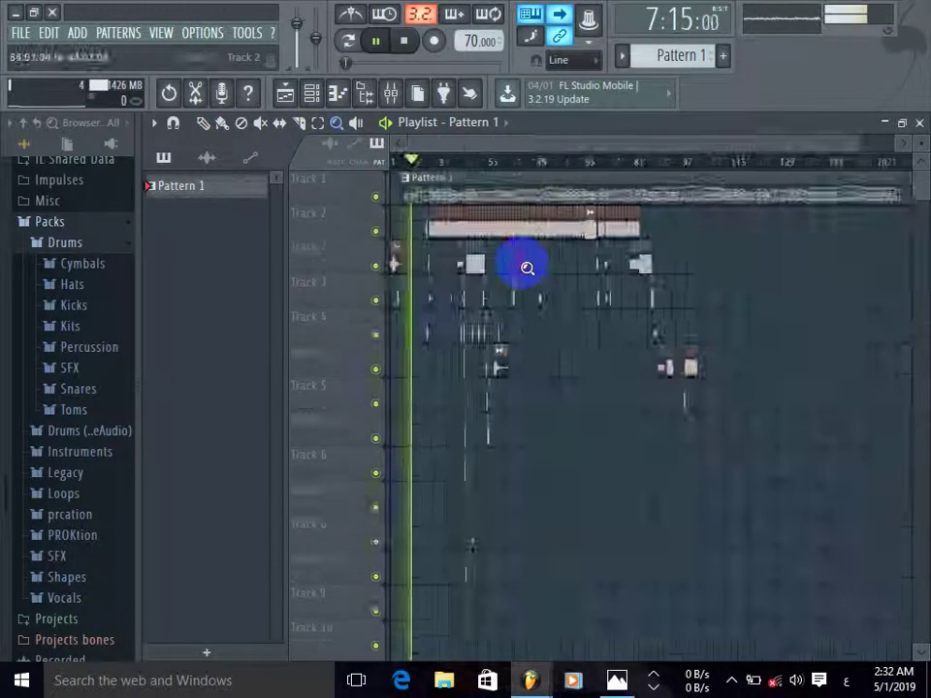
left_click(512, 256)
right_click(523, 258)
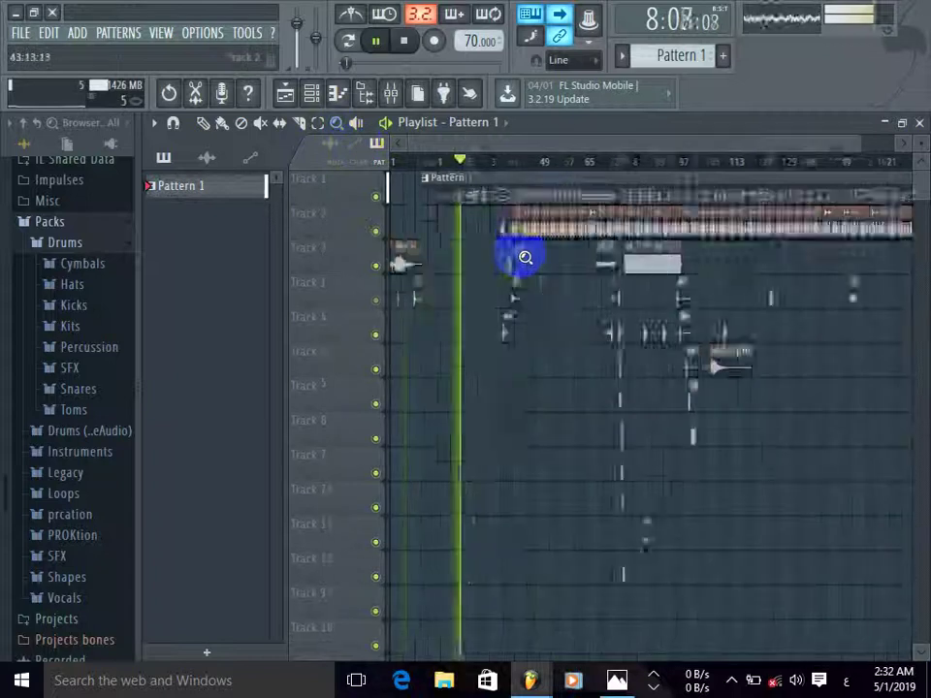
left_click(524, 258)
left_click(203, 122)
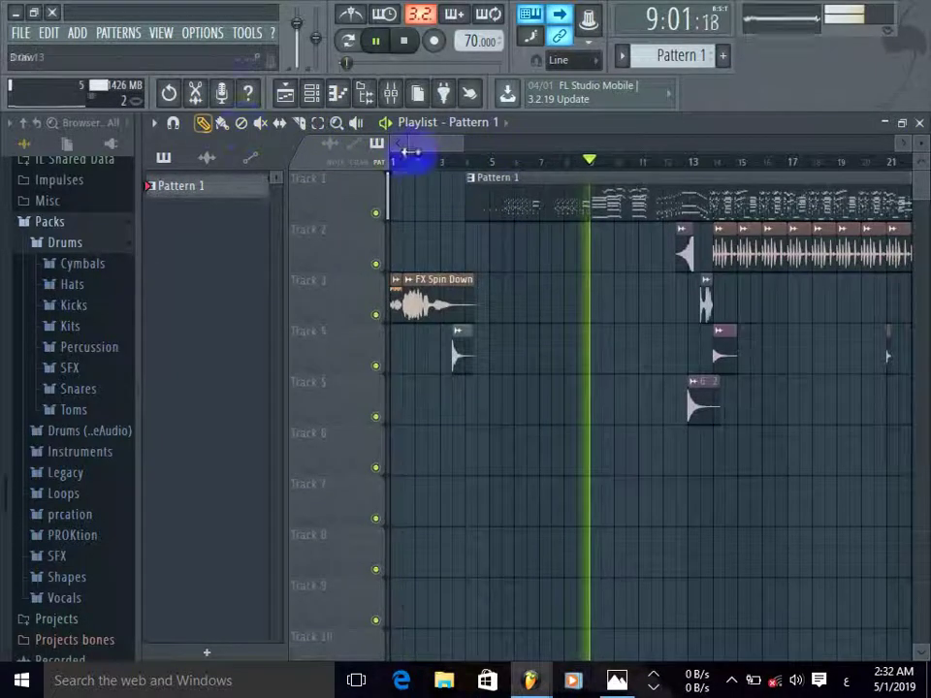
- Follow the playing arrangement through the playlist from bar 7 to about bar 55, checking the clips on the lower tracks too
left_click_drag(441, 153, 458, 157)
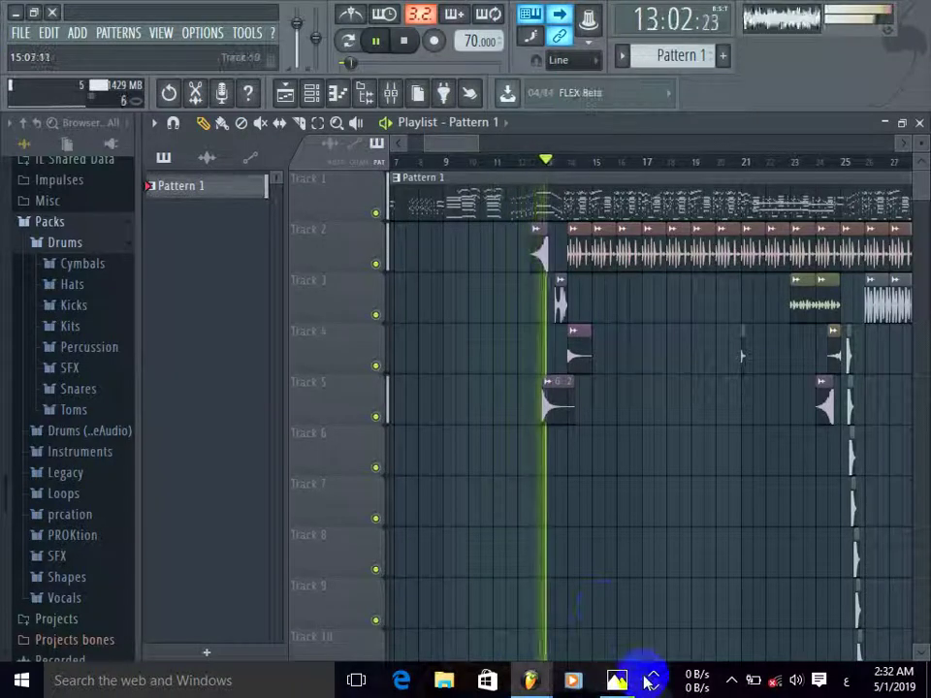
mouse_move(630, 687)
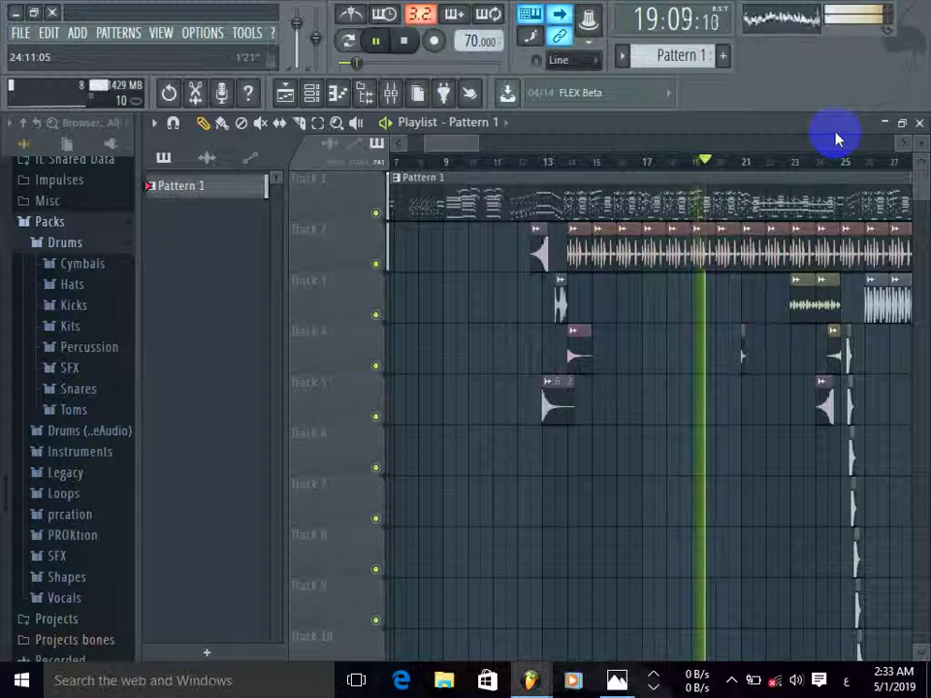
left_click_drag(446, 156, 467, 156)
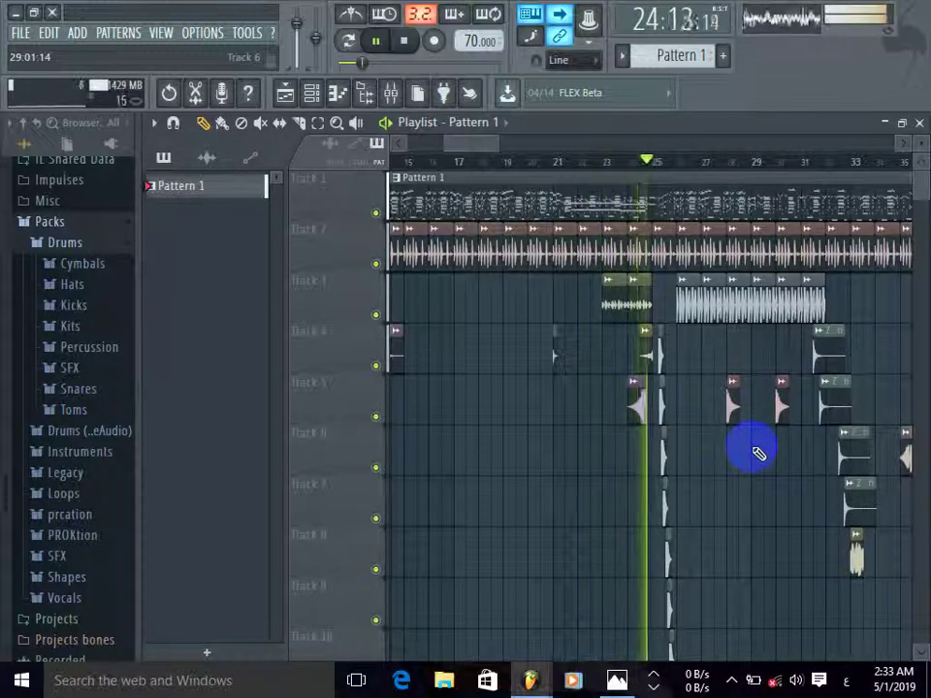
scroll(760, 453, "down", 3)
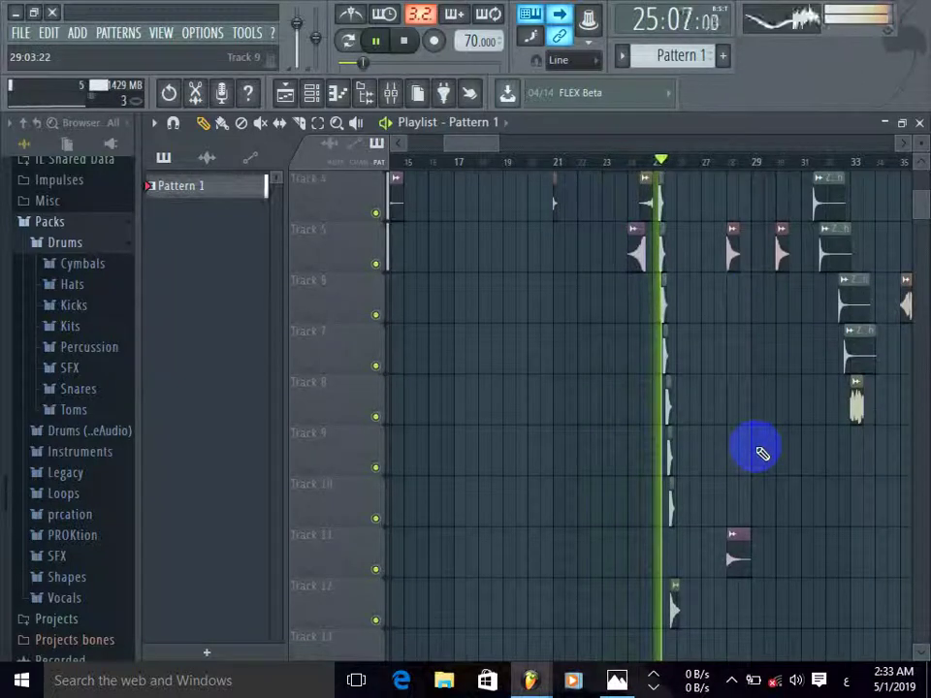
scroll(759, 452, "up", 1)
scroll(761, 453, "up", 1)
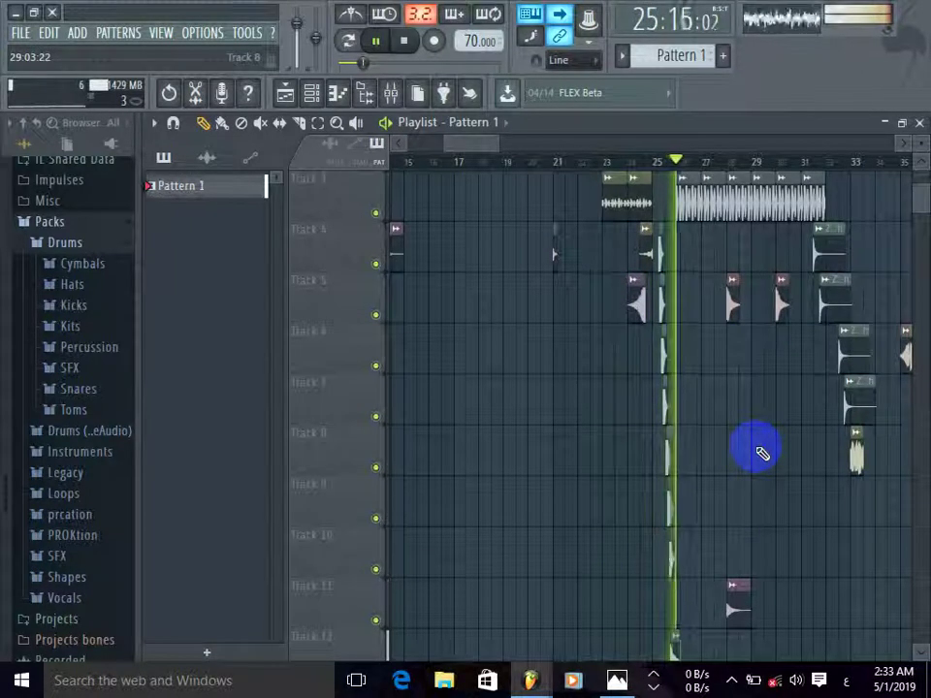
scroll(769, 406, "up", 2)
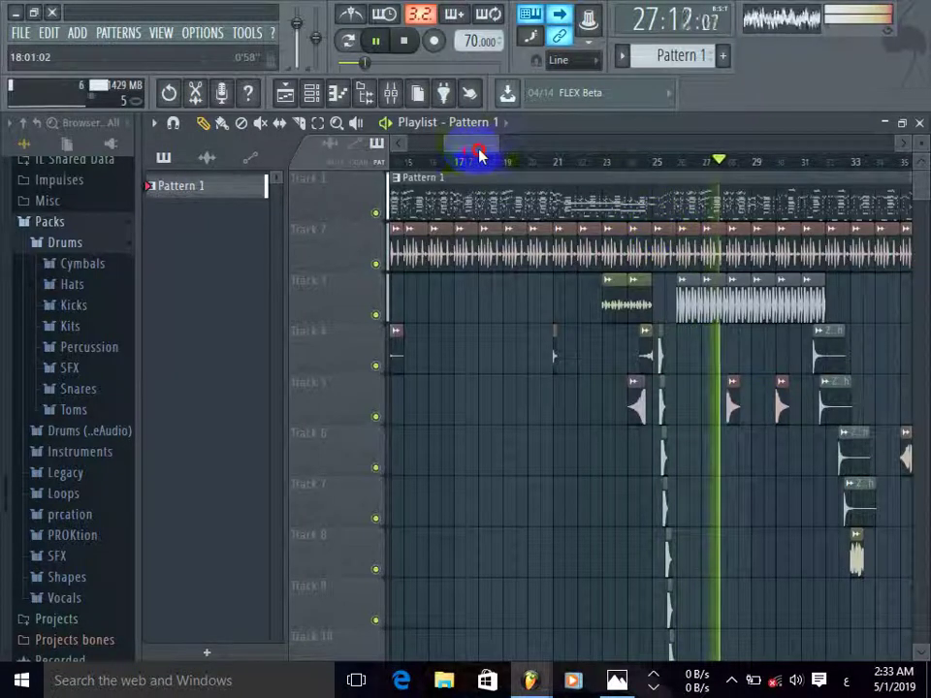
mouse_move(480, 158)
left_mouse_down()
mouse_move(529, 160)
mouse_move(491, 158)
left_mouse_up()
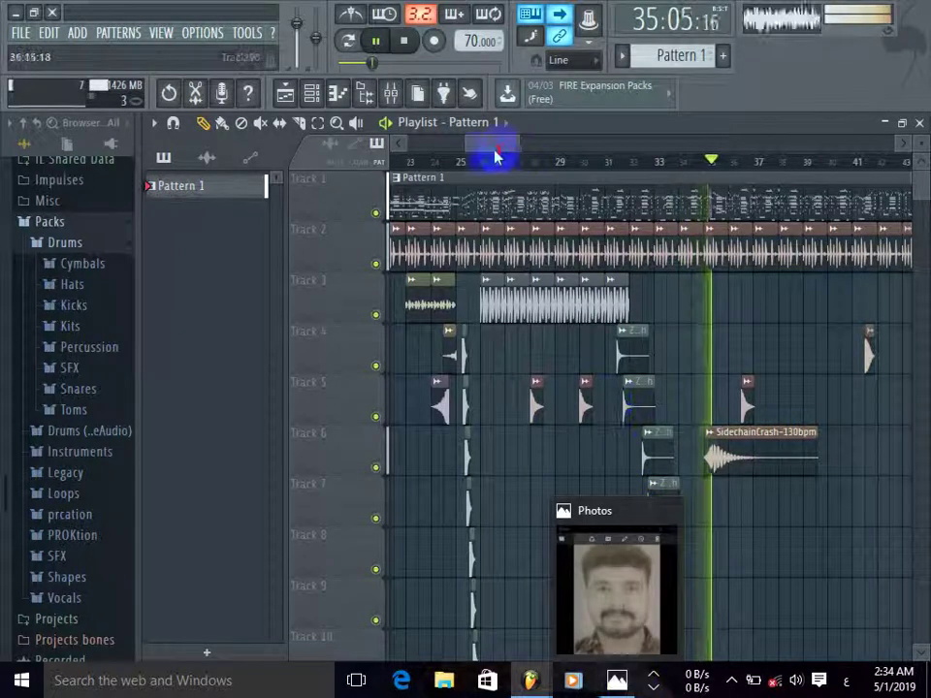
left_click_drag(498, 153, 504, 153)
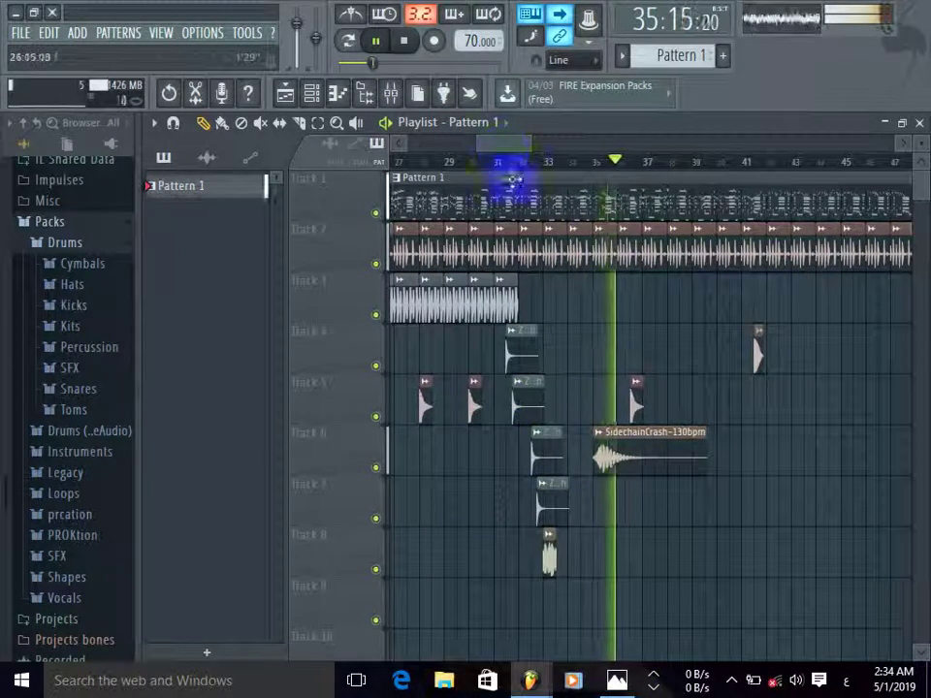
left_click_drag(498, 153, 506, 153)
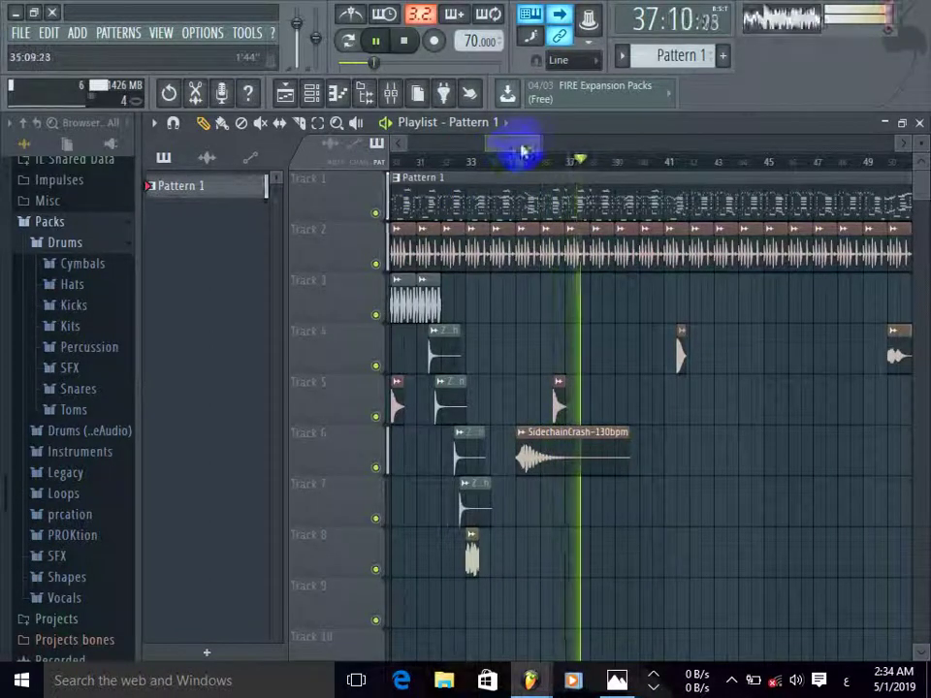
left_click_drag(516, 142, 550, 145)
- Restore the playlist from full size and arrange the Accordion 2 plugin and piano roll windows so both can be seen
left_click(900, 124)
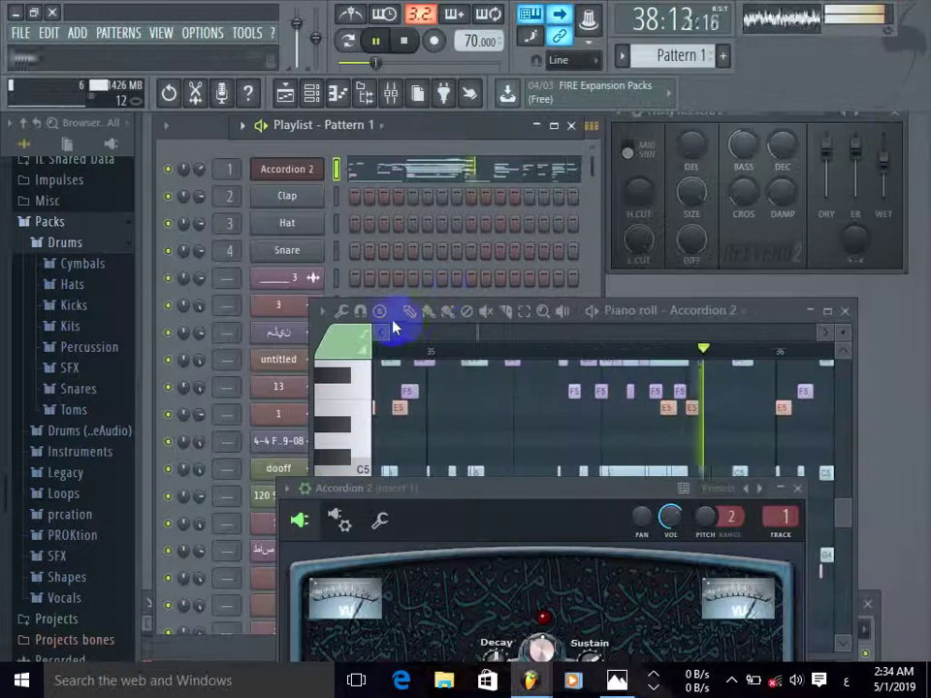
left_click_drag(490, 495, 513, 499)
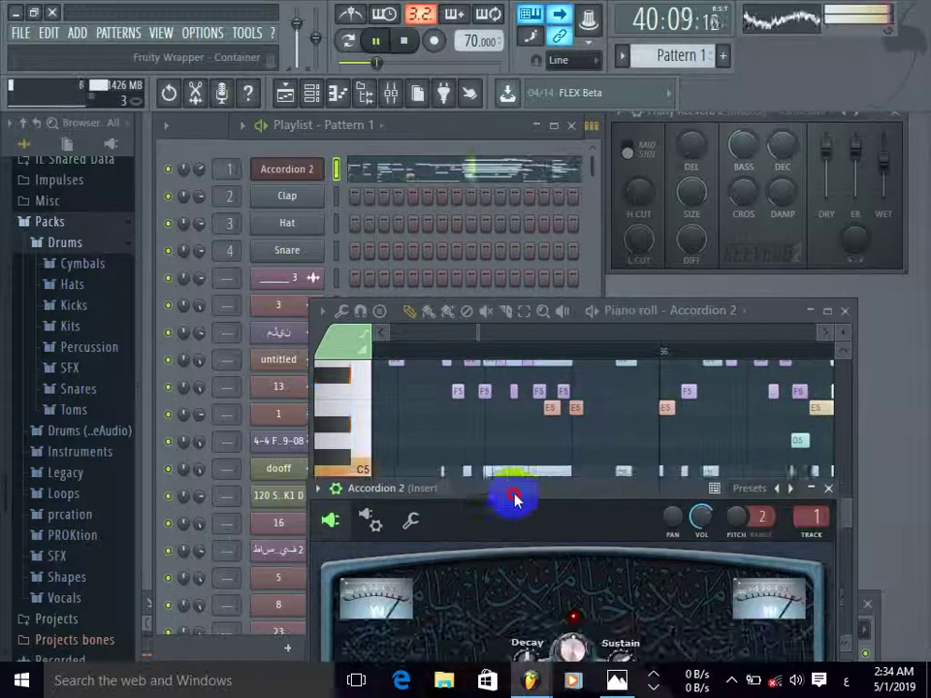
left_click_drag(322, 318, 388, 236)
left_click(315, 560)
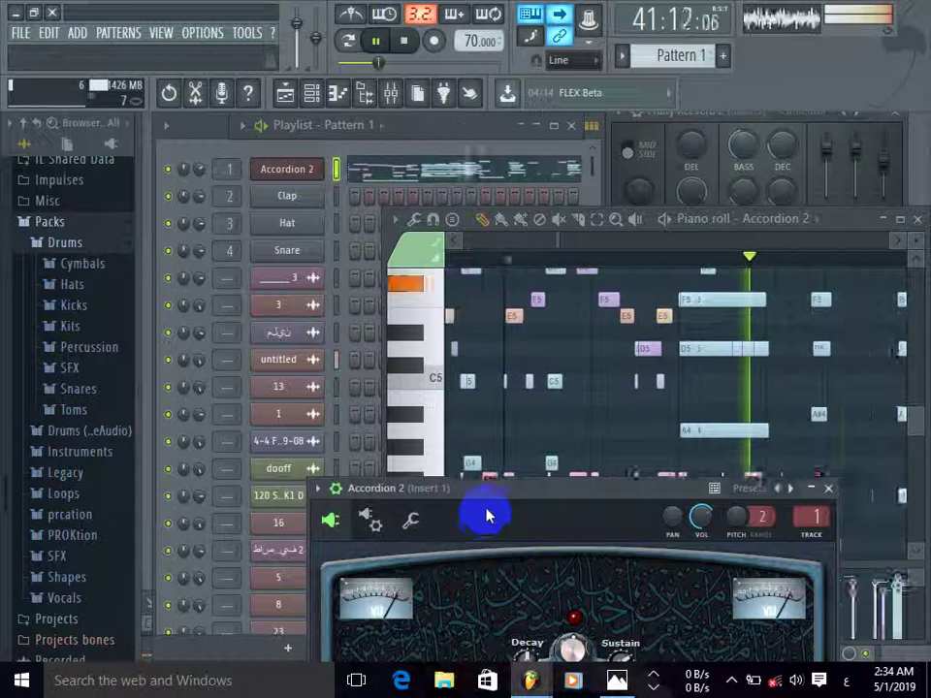
left_click_drag(485, 514, 573, 546)
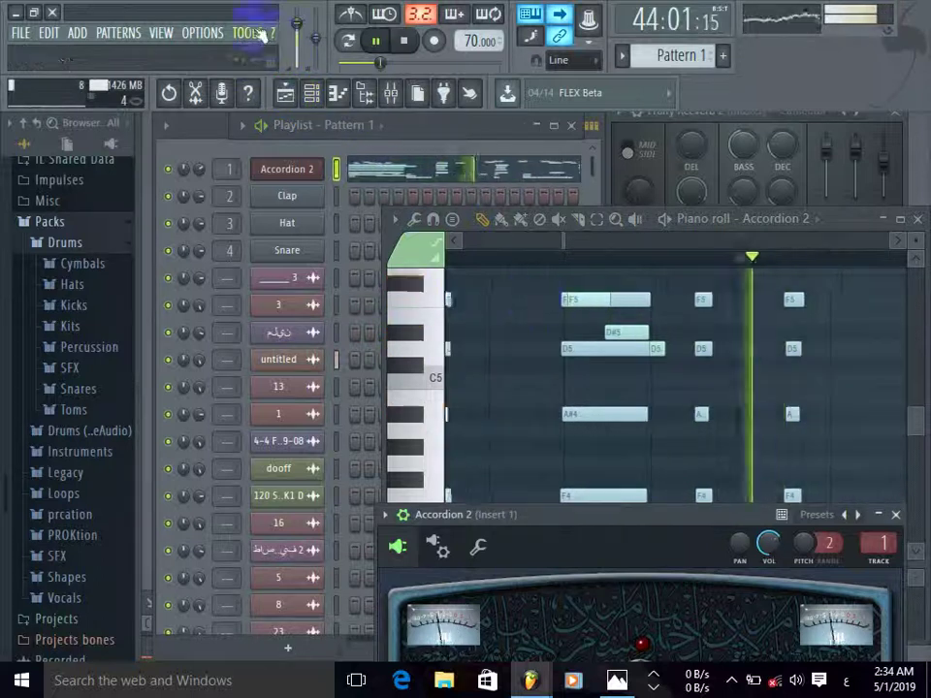
- Examine the Accordion 2 notes across the octaves of the piano roll during playback
left_click(655, 393)
scroll(654, 393, "down", 3)
mouse_move(620, 520)
left_mouse_down()
mouse_move(637, 541)
mouse_move(630, 525)
left_mouse_up()
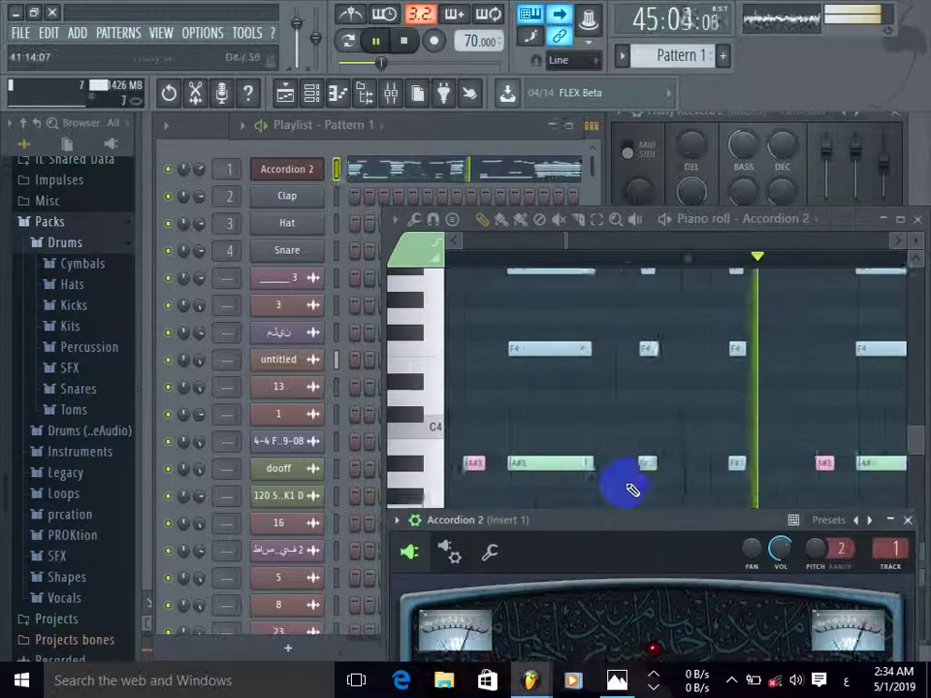
scroll(625, 488, "up", 3)
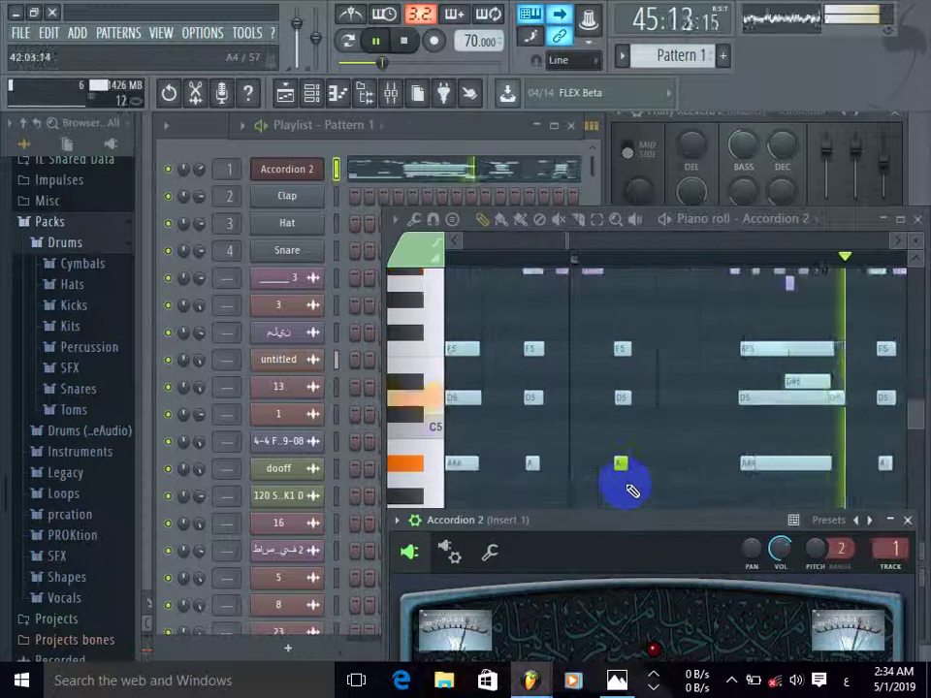
scroll(601, 477, "down", 2)
scroll(578, 458, "up", 1)
left_click(573, 450)
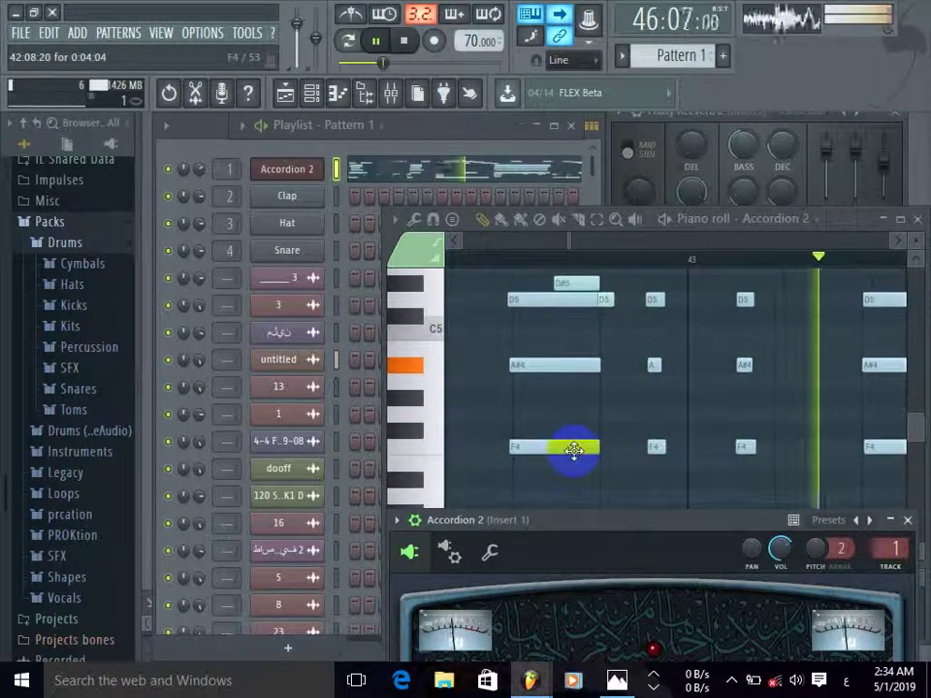
scroll(583, 459, "up", 4)
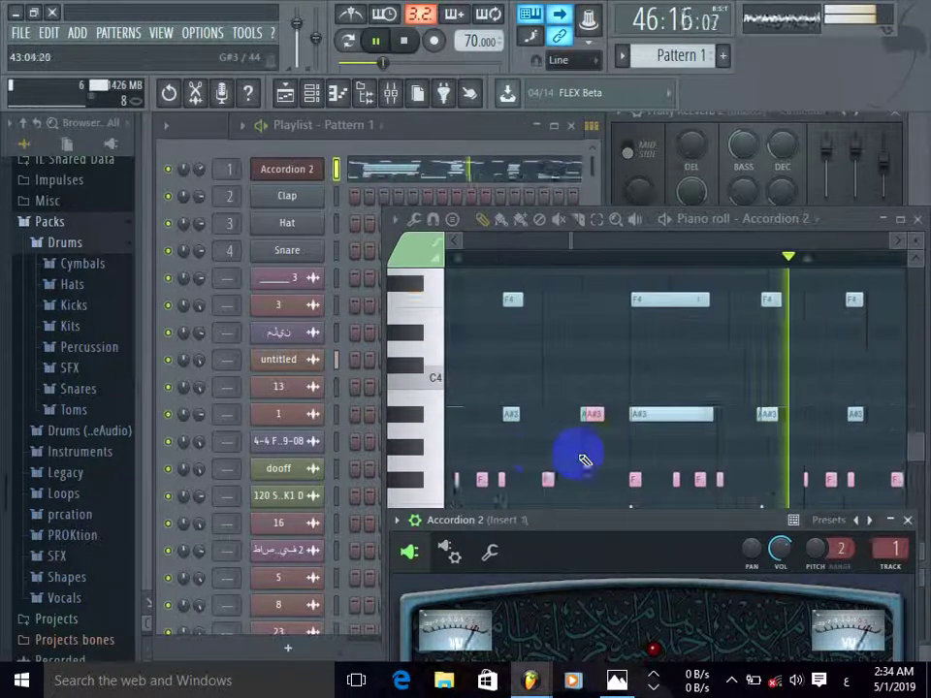
scroll(585, 462, "down", 2)
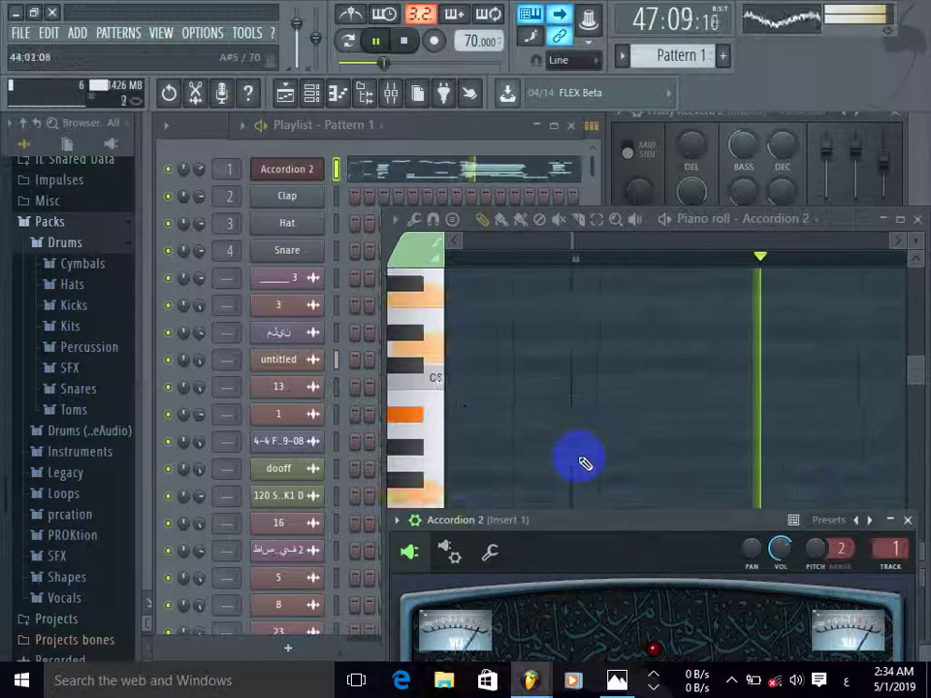
scroll(585, 463, "down", 4)
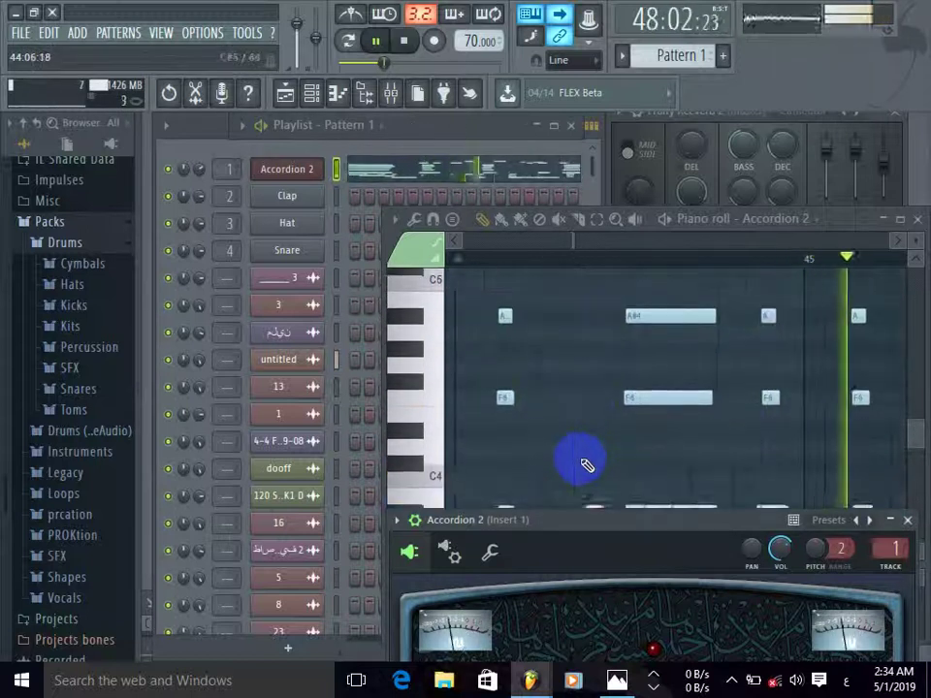
scroll(586, 464, "up", 2)
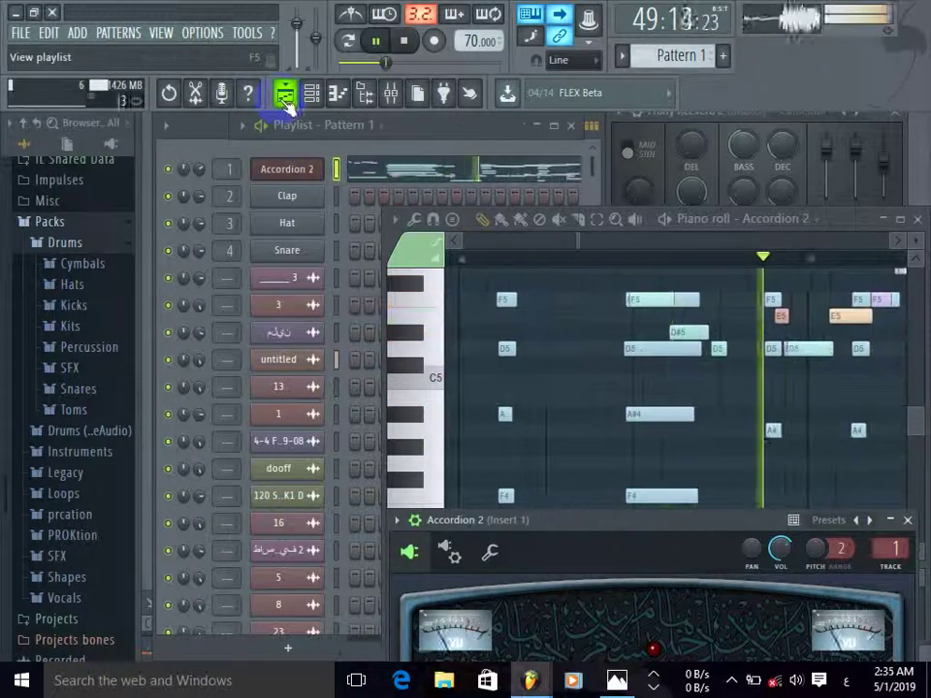
scroll(592, 405, "down", 4)
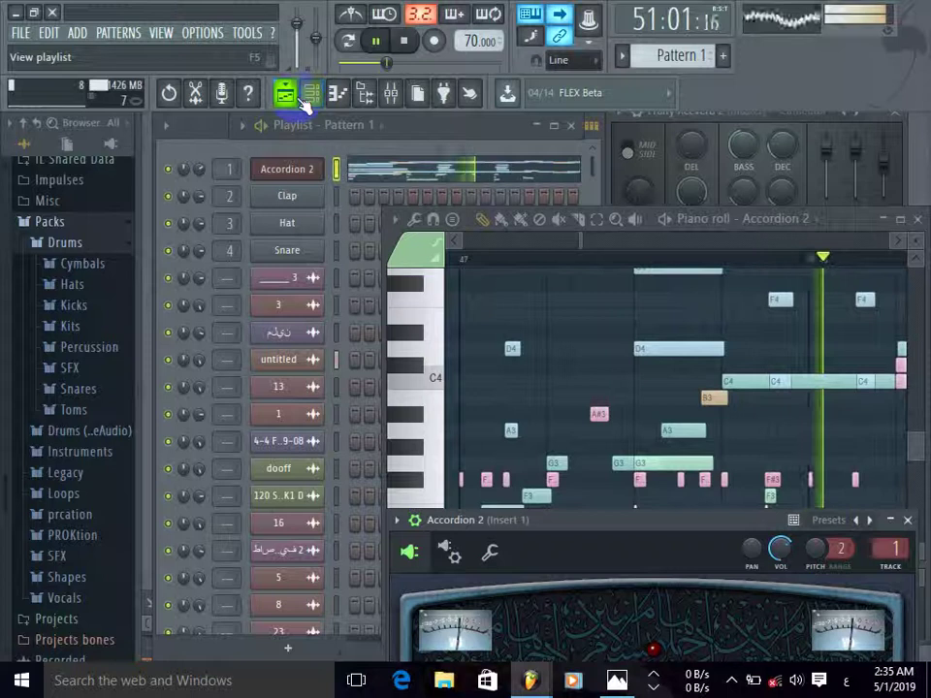
- Maximize the playlist and view the arrangement from about bar 49 onward
left_click(562, 127)
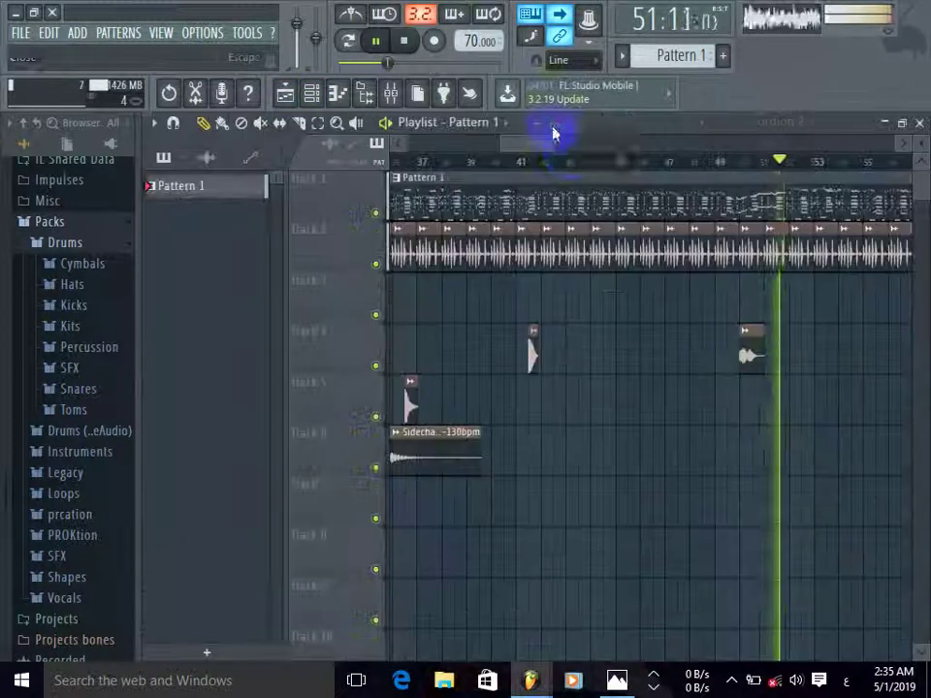
left_click_drag(531, 158, 570, 165)
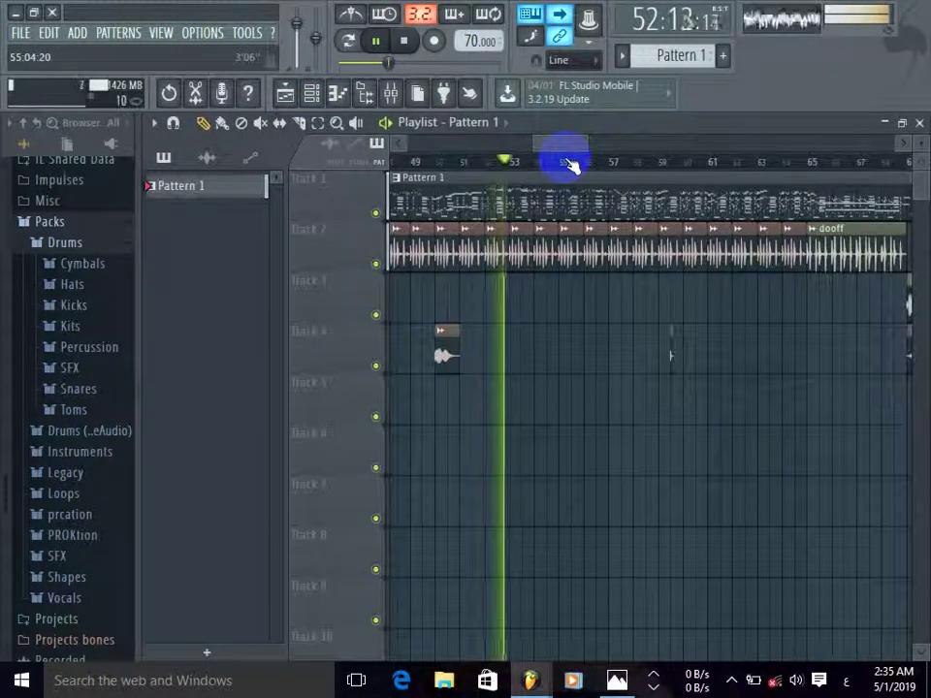
- Restore the playlist from full size, look through the channel rack's instruments and audio clips, and move the piano roll over the rack
left_click(903, 126)
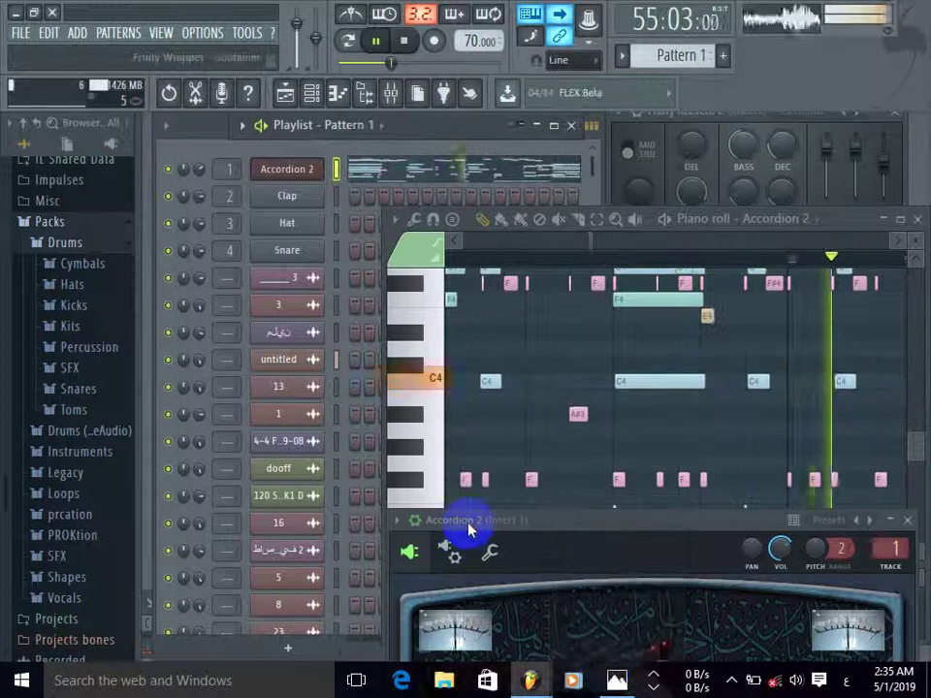
mouse_move(470, 528)
left_mouse_down()
mouse_move(477, 543)
mouse_move(258, 598)
mouse_move(468, 543)
left_mouse_up()
scroll(330, 474, "down", 4)
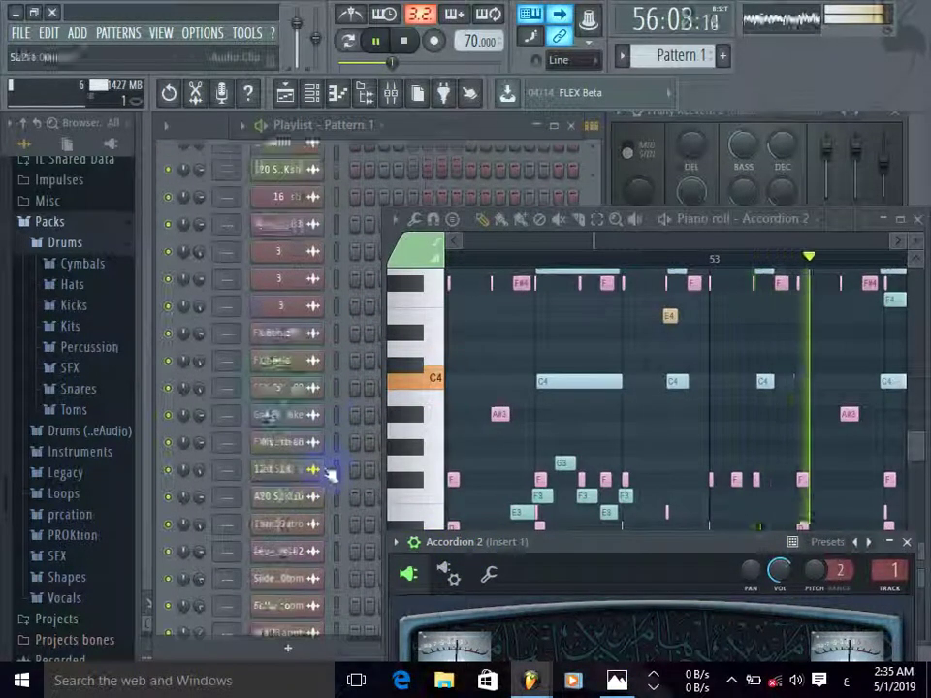
scroll(329, 474, "down", 3)
scroll(327, 475, "up", 3)
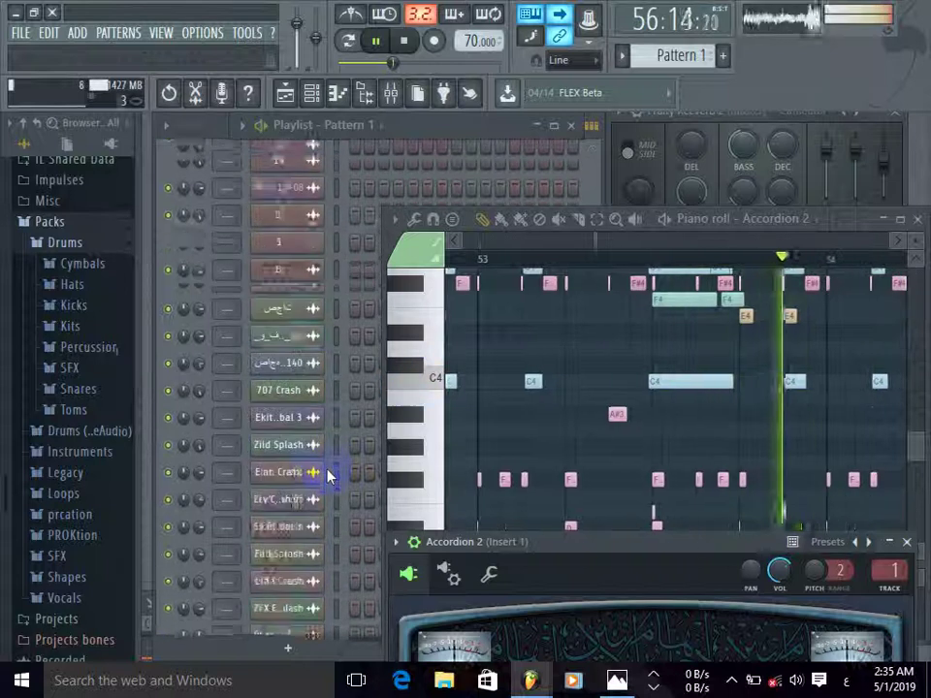
scroll(328, 475, "up", 3)
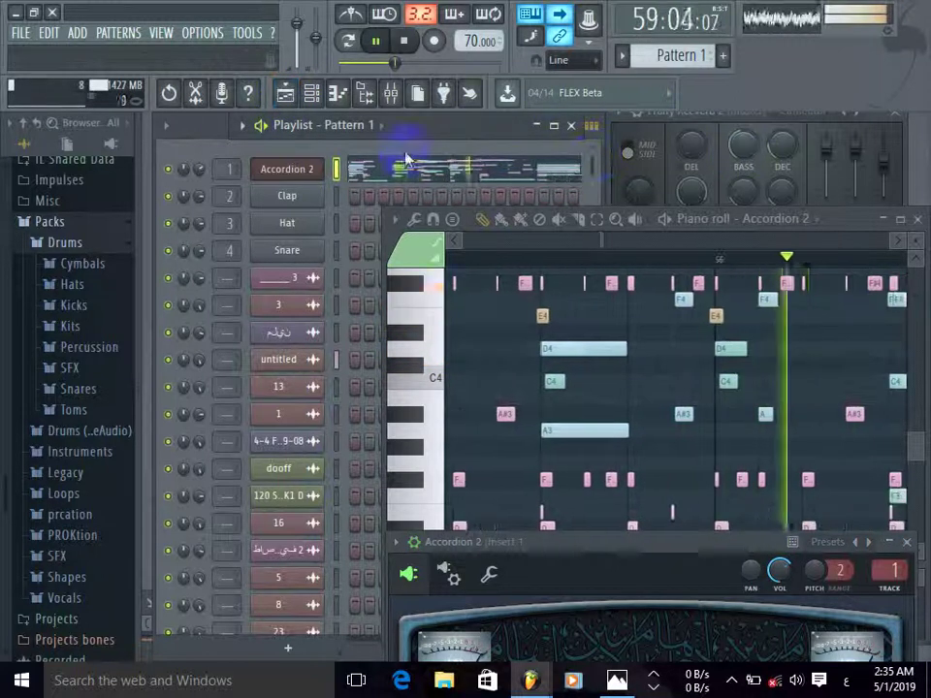
left_click_drag(841, 225, 711, 220)
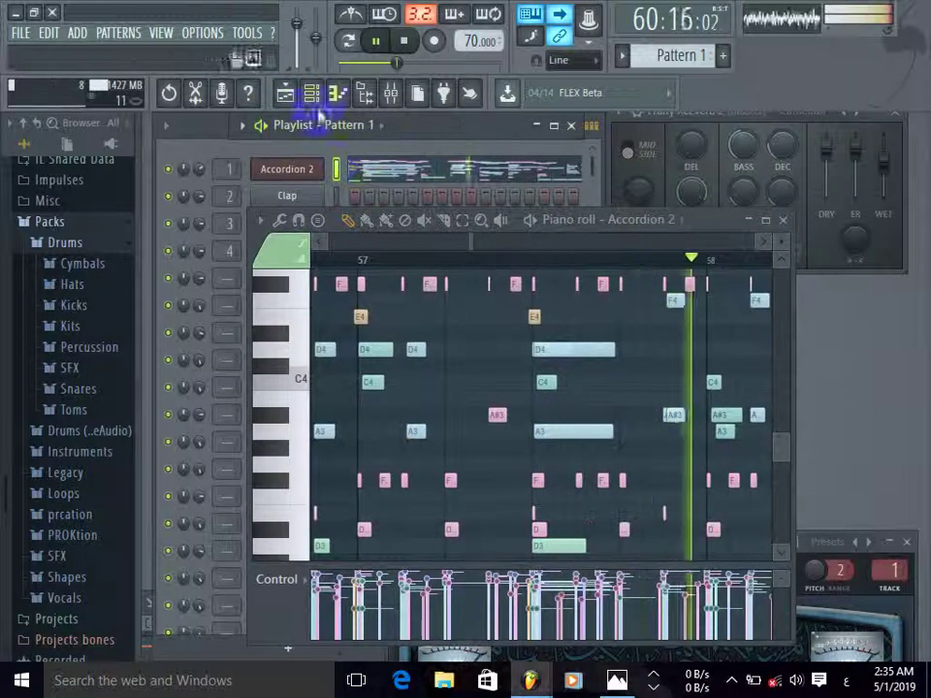
- Maximize the playlist and follow the arrangement through the dooff clip and on to about bar 84
left_click(555, 125)
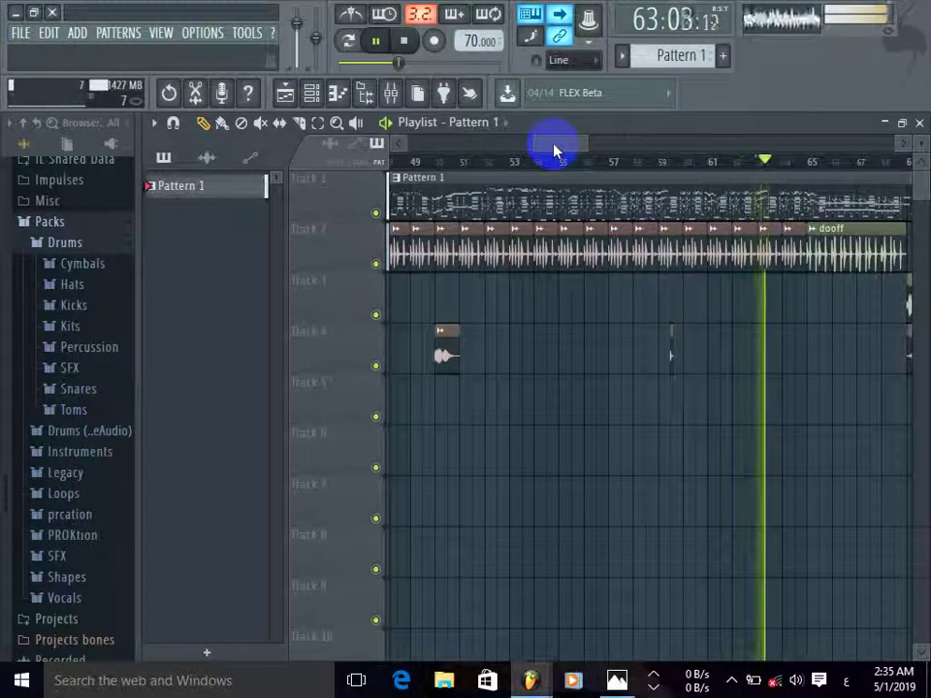
mouse_move(555, 149)
left_mouse_down()
mouse_move(596, 149)
mouse_move(597, 160)
left_mouse_up()
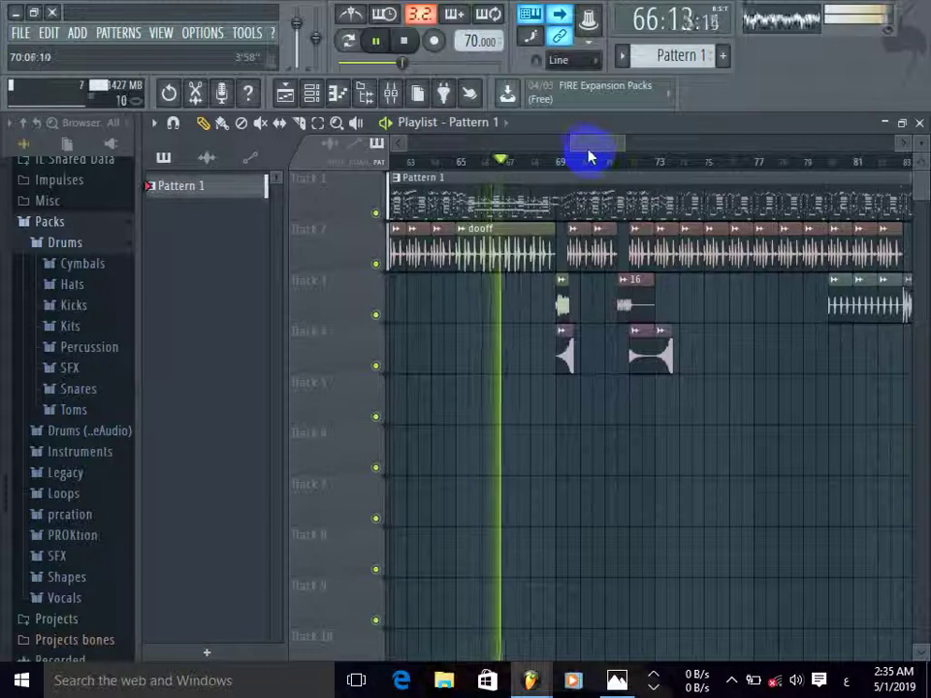
mouse_move(592, 153)
left_mouse_down()
mouse_move(709, 183)
mouse_move(565, 151)
mouse_move(597, 162)
left_mouse_up()
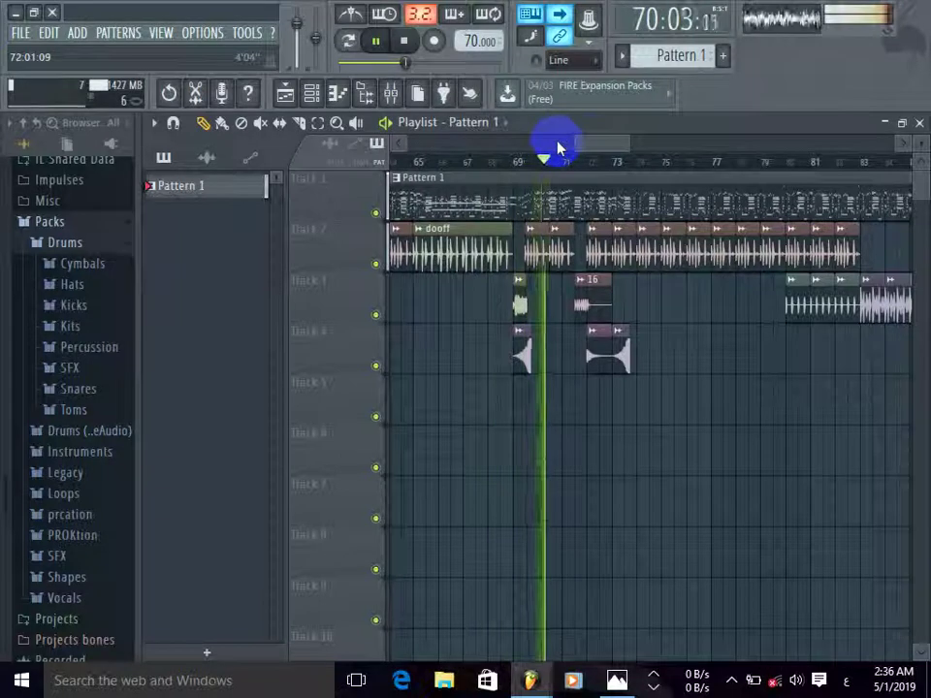
- Follow the arrangement past the dooff clip to about bar 85 and restore the playlist from full size to reveal the piano roll
left_click_drag(588, 146, 597, 145)
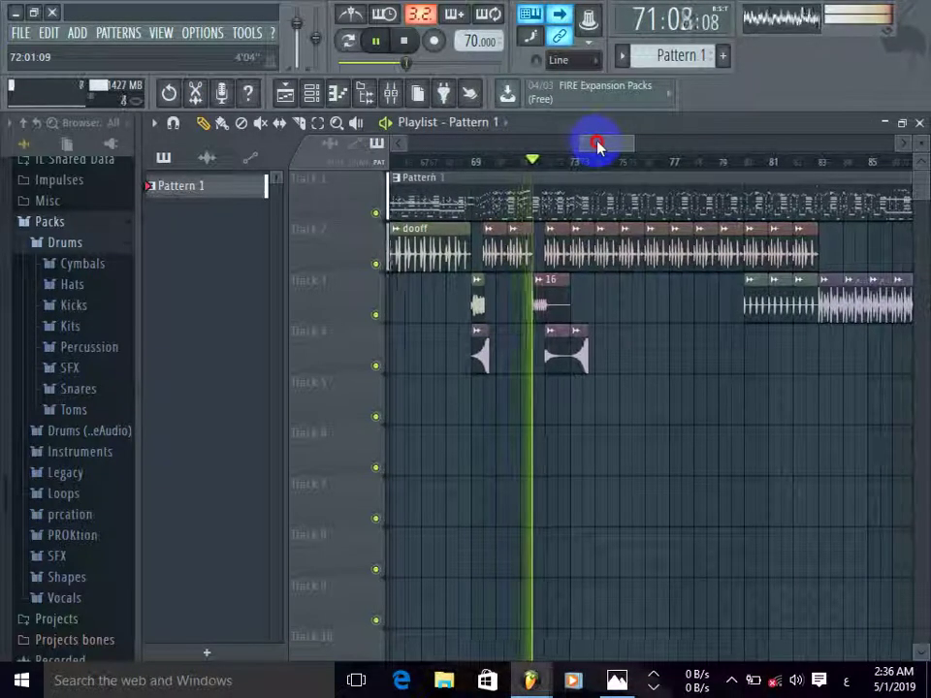
left_click_drag(597, 145, 608, 145)
left_click(901, 123)
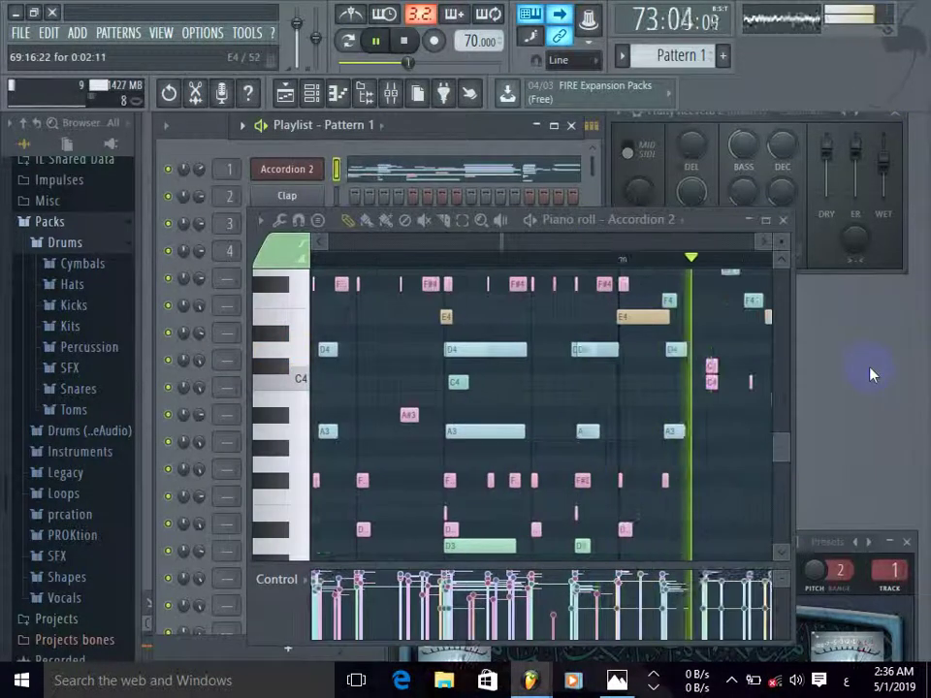
- Bring the playlist back into view in front of the piano roll and maximize it
left_click(287, 94)
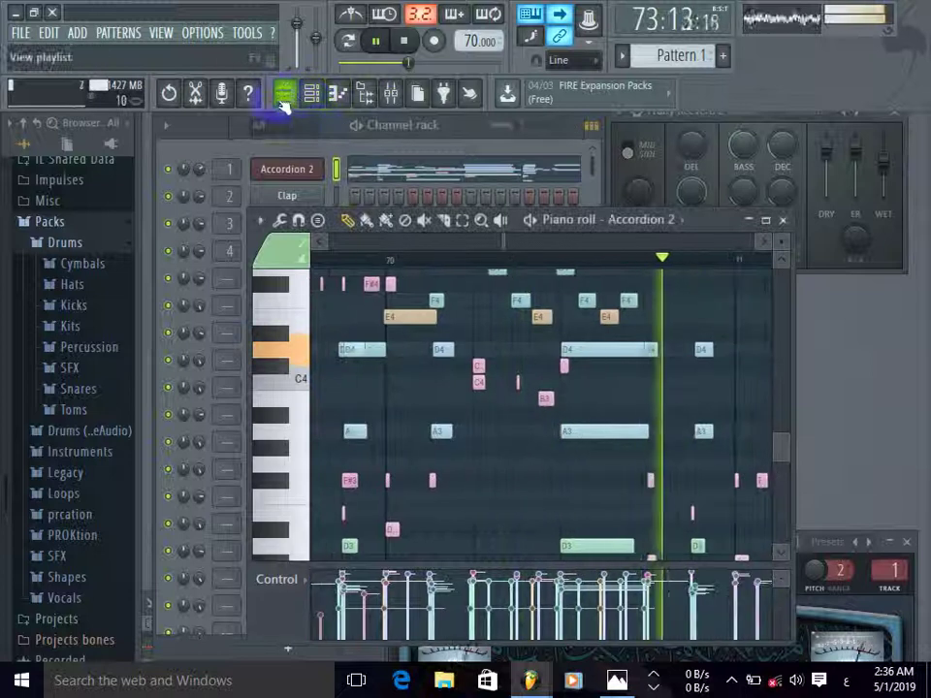
left_click(291, 95)
double_click(543, 124)
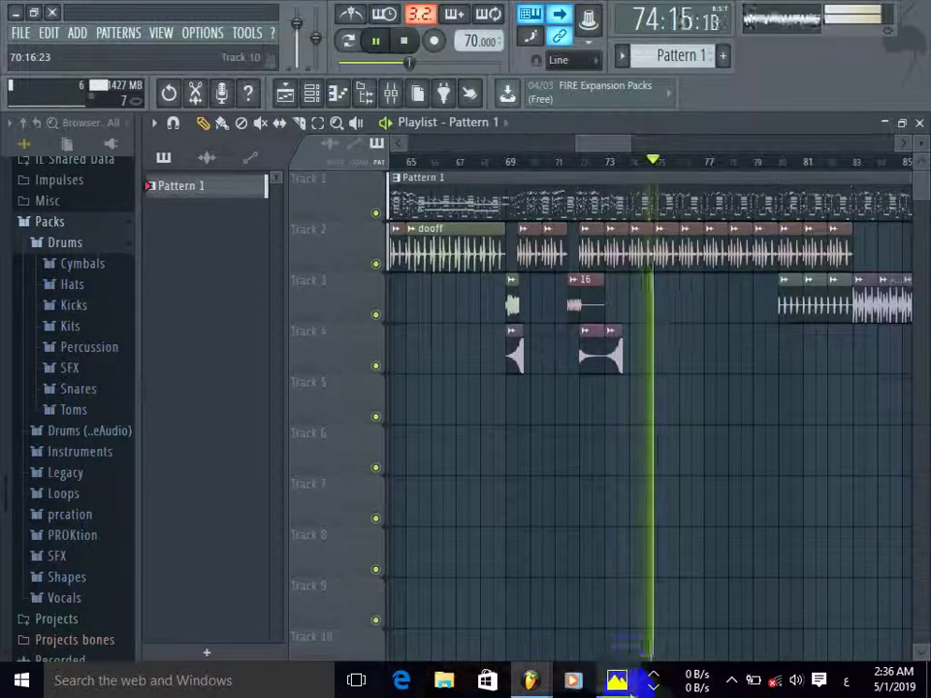
- View the arrangement's audio clips from about bar 75 to bar 95 and minimize FL Studio to show the desktop
mouse_move(630, 690)
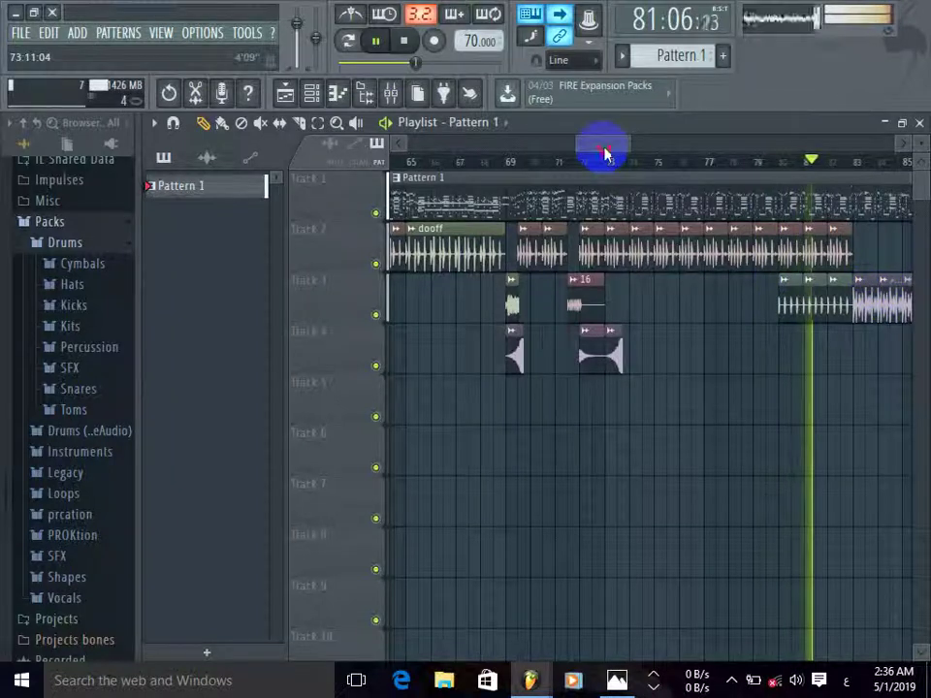
left_click_drag(602, 145, 629, 145)
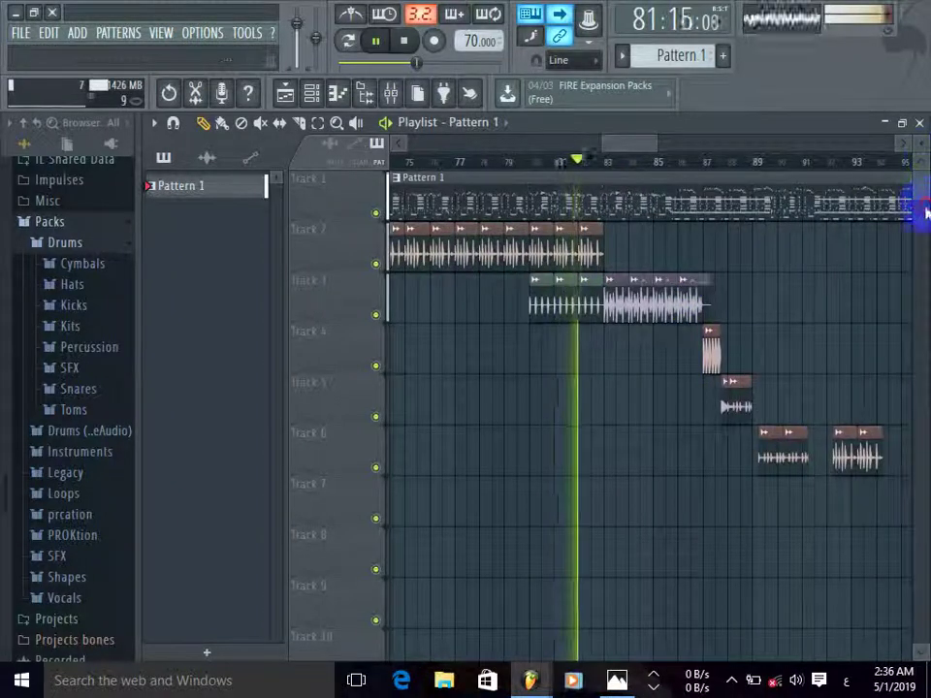
left_click_drag(914, 207, 914, 176)
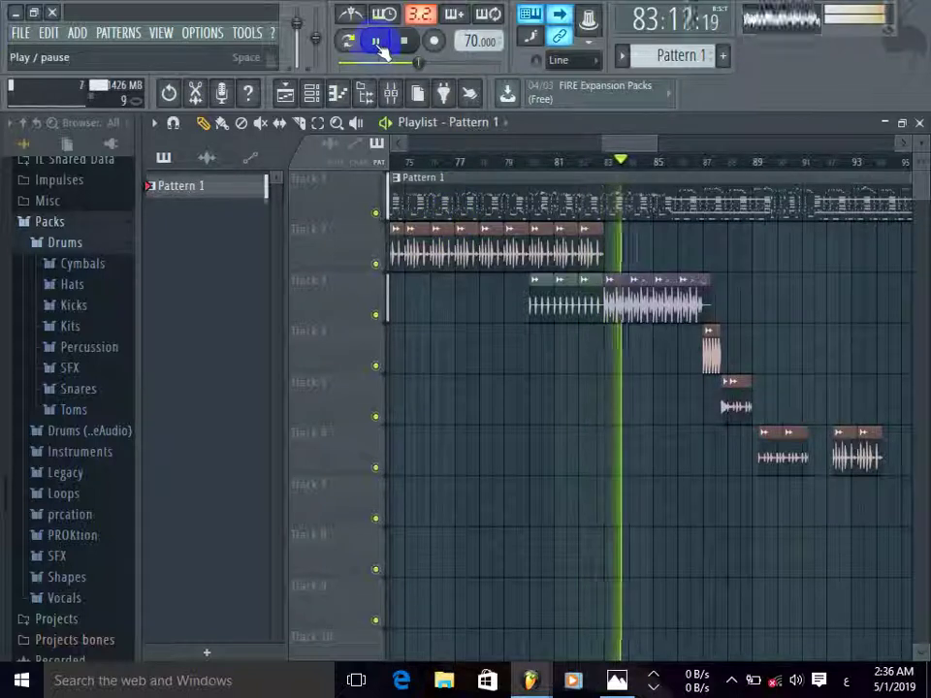
left_click(14, 12)
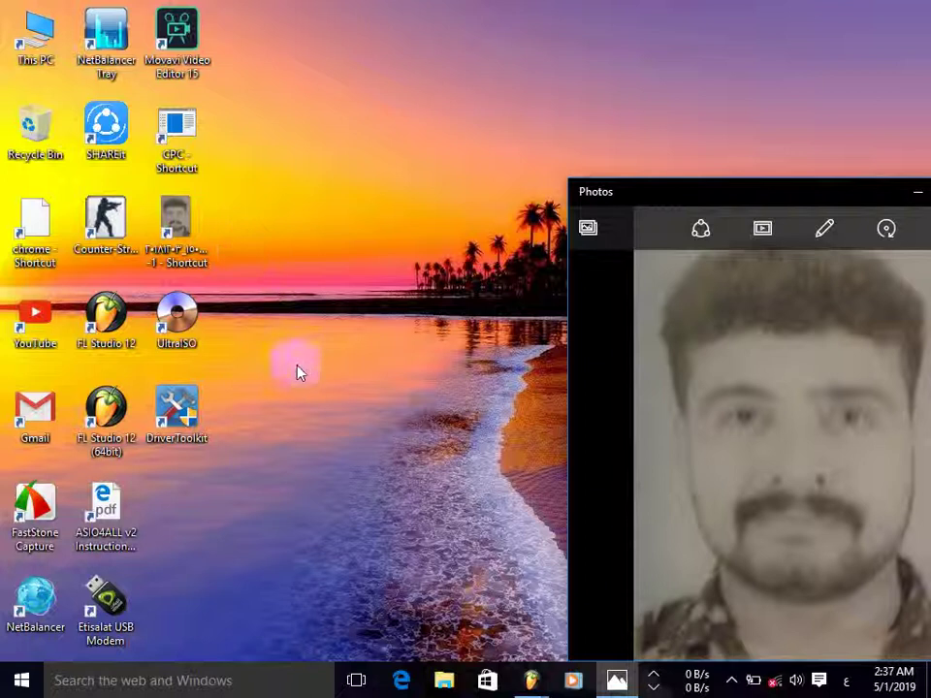